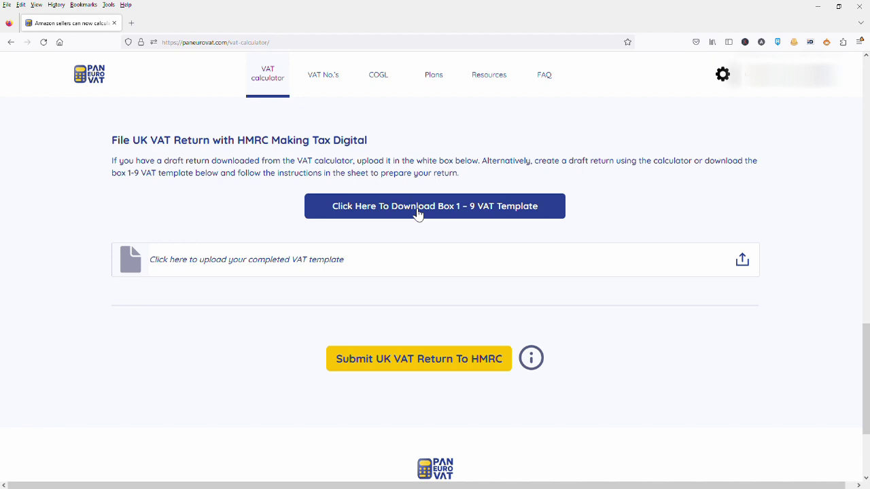
Step: Download the Box 1 – 9 VAT template and switch to the Company X Limited VAT Return workbook in Excel
{"action": "left_click", "coordinate": [418, 212]}
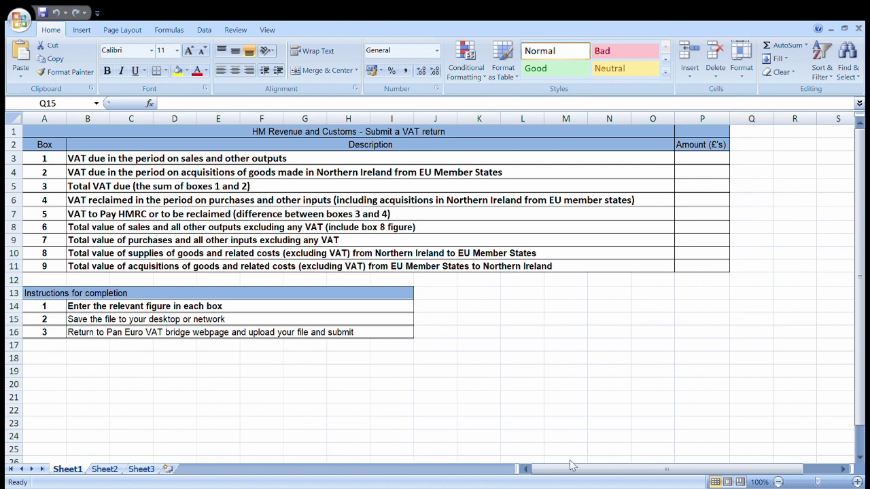
{"action": "key", "text": "alt+Tab"}
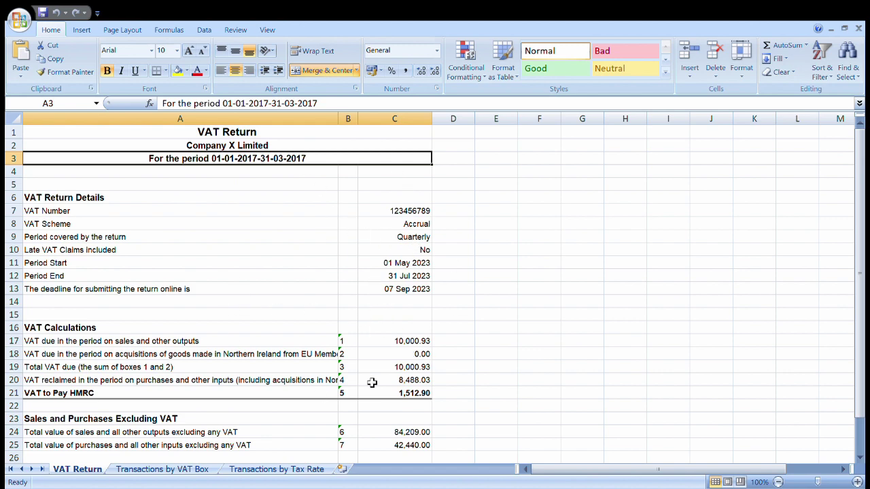
Step: Copy the box 1–5 VAT Calculations amounts from the VAT Return sheet into the template's Amount column, starting at P3
{"action": "scroll", "coordinate": [448, 367], "scroll_direction": "down", "scroll_amount": 1}
{"action": "scroll", "coordinate": [452, 365], "scroll_direction": "down", "scroll_amount": 1}
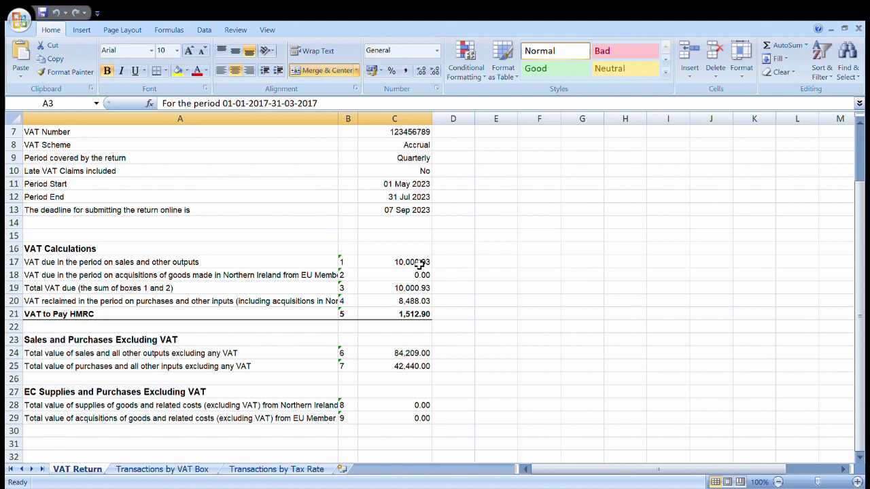
{"action": "left_click_drag", "start_coordinate": [412, 265], "coordinate": [412, 320]}
{"action": "left_click", "coordinate": [496, 301]}
{"action": "left_click_drag", "start_coordinate": [406, 261], "coordinate": [424, 315]}
{"action": "key", "text": "ctrl+c"}
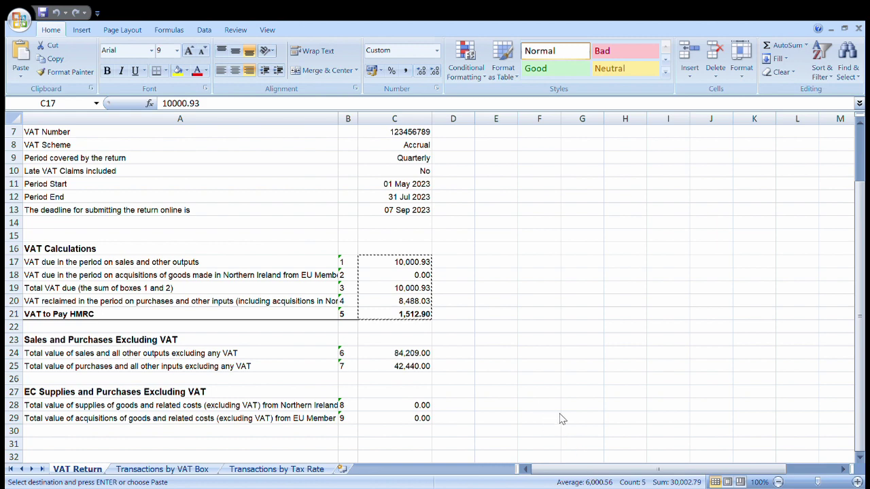
{"action": "key", "text": "ctrl+Tab"}
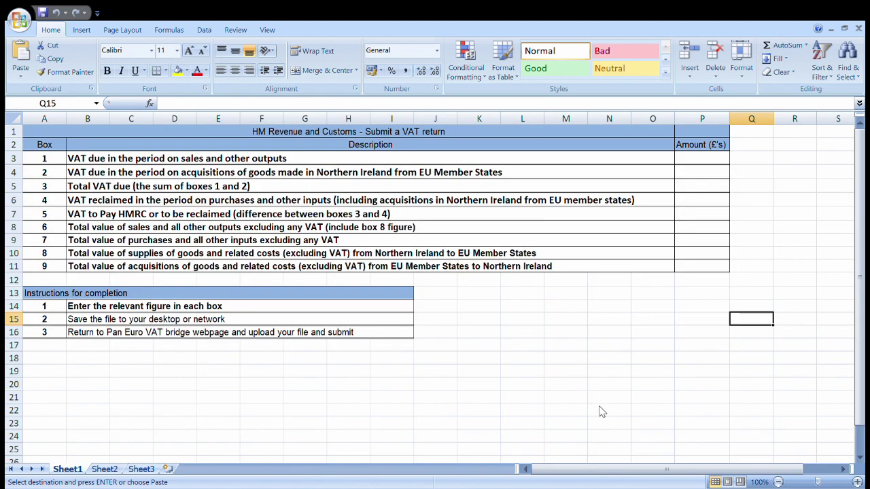
{"action": "left_click", "coordinate": [698, 162]}
{"action": "key", "text": "ctrl+v"}
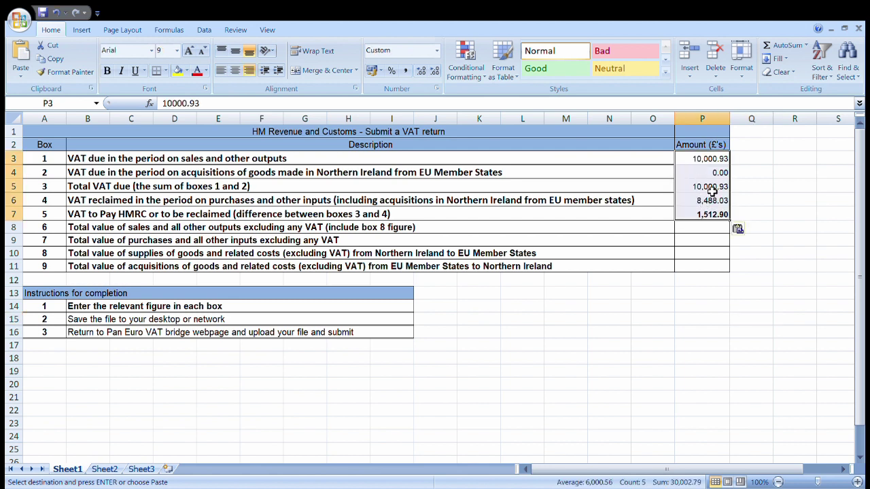
Step: Copy the box 6 and 7 sales and purchases totals from the VAT Return sheet into P8:P9 of the template
{"action": "left_click", "coordinate": [688, 228]}
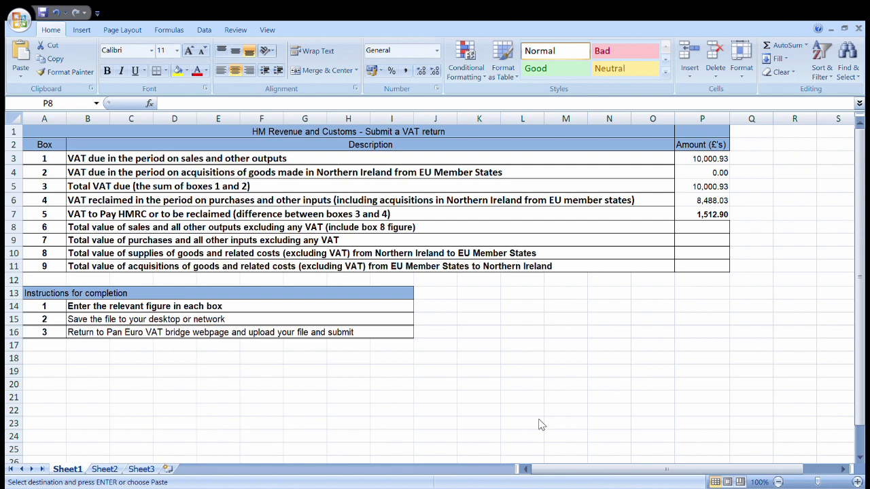
{"action": "key", "text": "ctrl+Tab"}
{"action": "left_click_drag", "start_coordinate": [416, 355], "coordinate": [421, 367]}
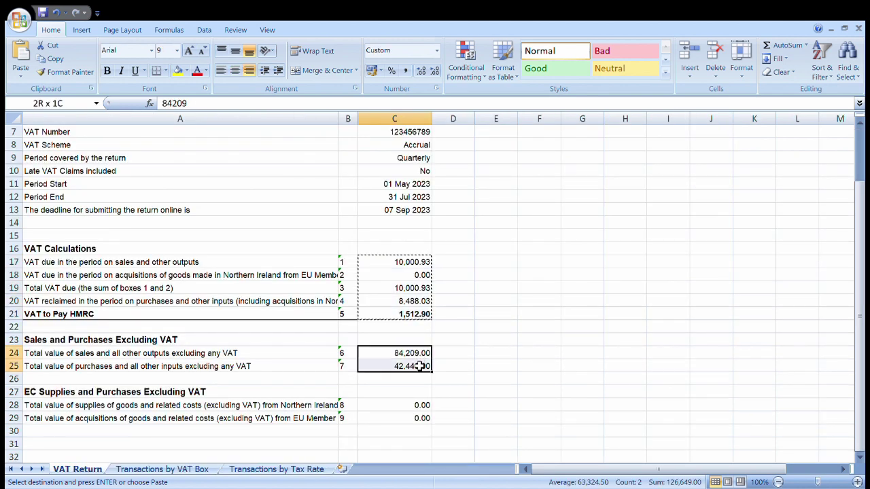
{"action": "key", "text": "ctrl+c"}
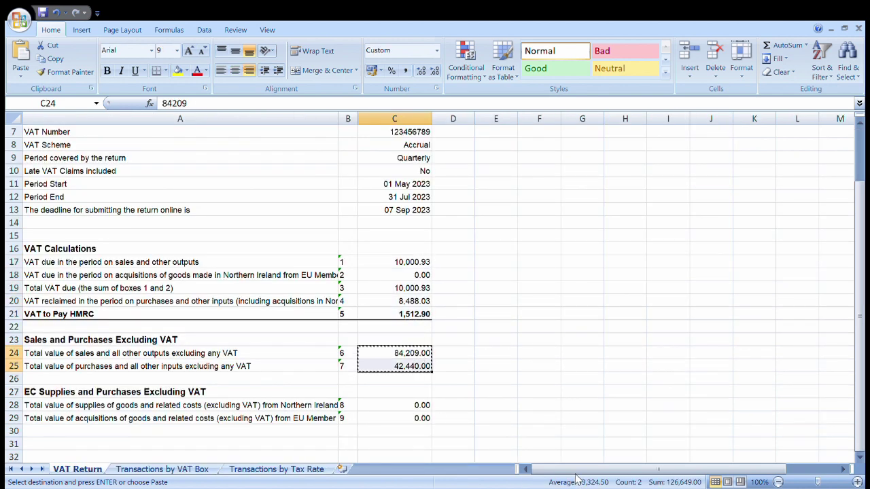
{"action": "key", "text": "ctrl+Tab"}
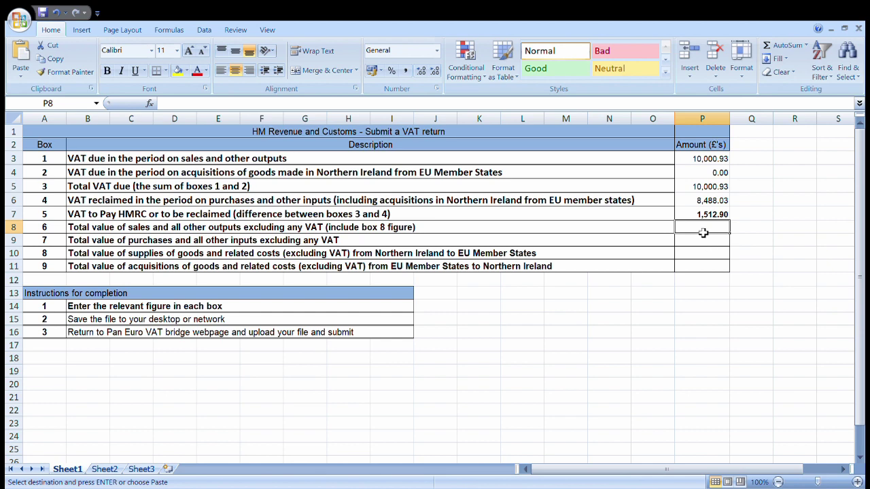
{"action": "key", "text": "ctrl+v"}
Step: Copy the box 8 and 9 EC supplies and purchases amounts from the VAT Return sheet into P10:P11 of the template
{"action": "left_click", "coordinate": [702, 258]}
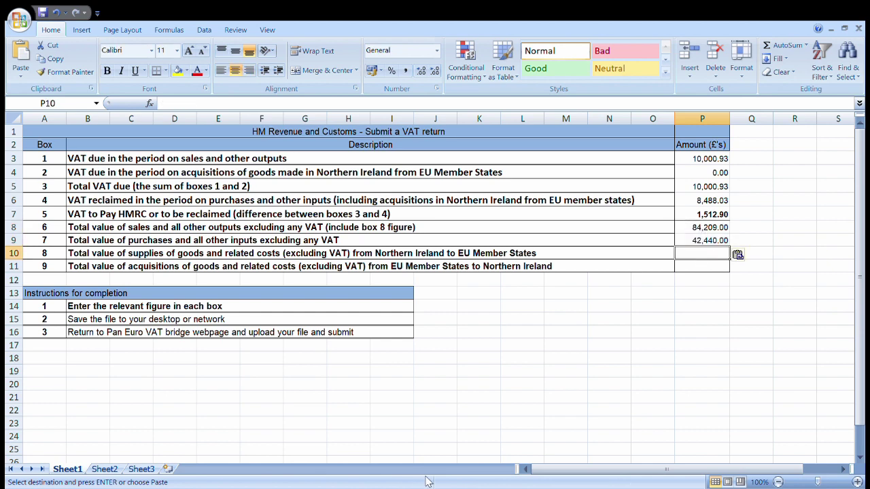
{"action": "key", "text": "ctrl+Tab"}
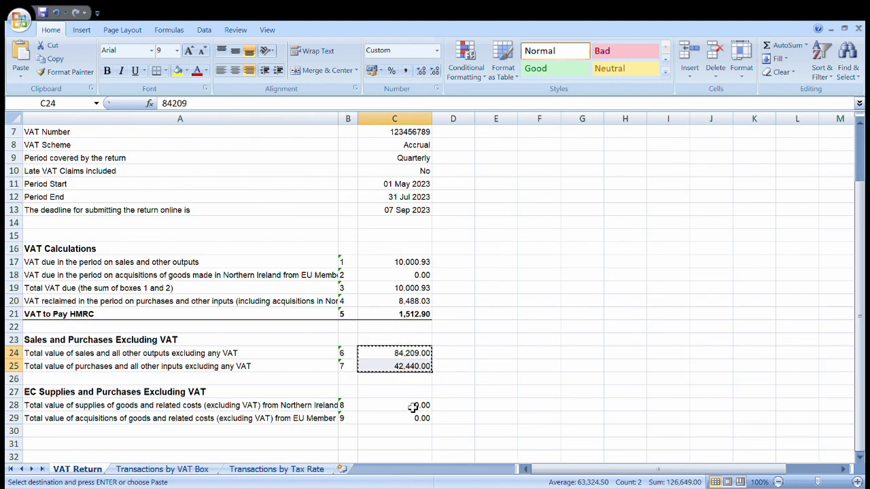
{"action": "left_click_drag", "start_coordinate": [413, 407], "coordinate": [412, 417]}
{"action": "key", "text": "ctrl+c"}
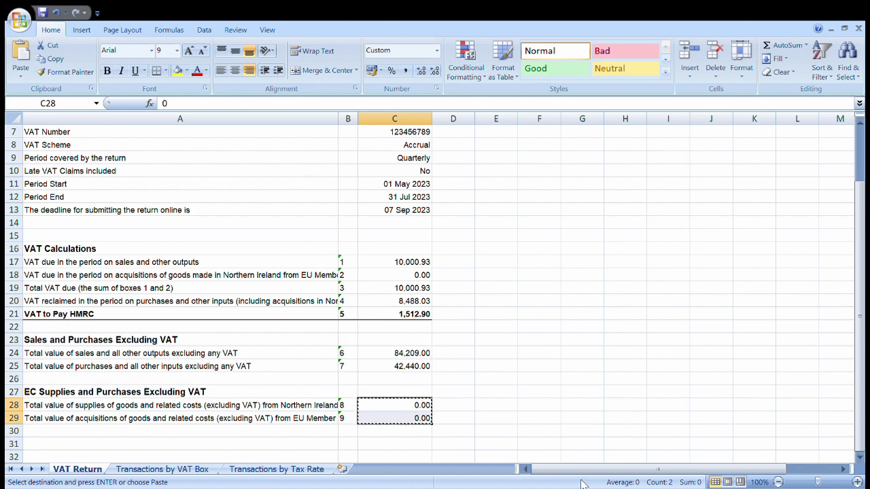
{"action": "key", "text": "ctrl+Tab"}
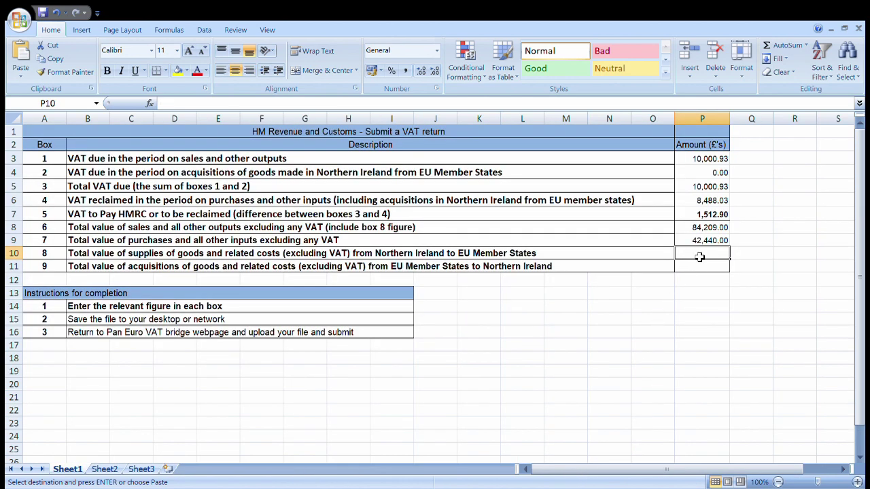
{"action": "key", "text": "ctrl+v"}
{"action": "left_click", "coordinate": [693, 321]}
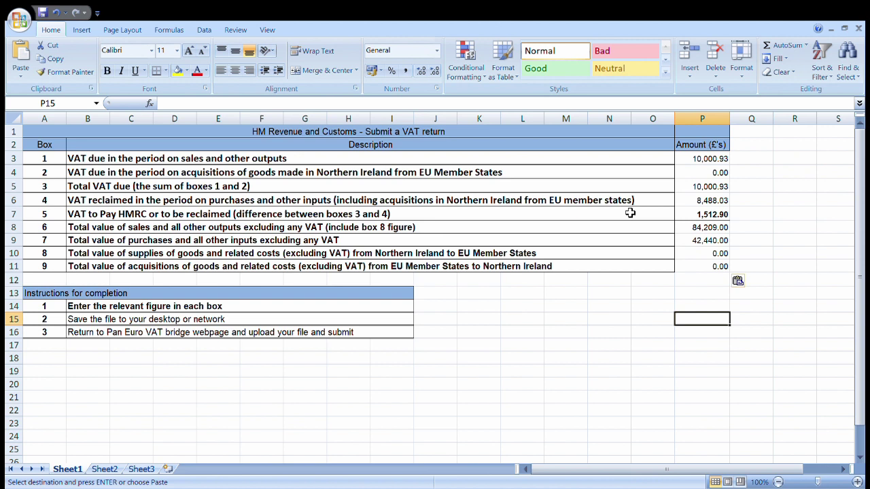
{"action": "key", "text": "Escape"}
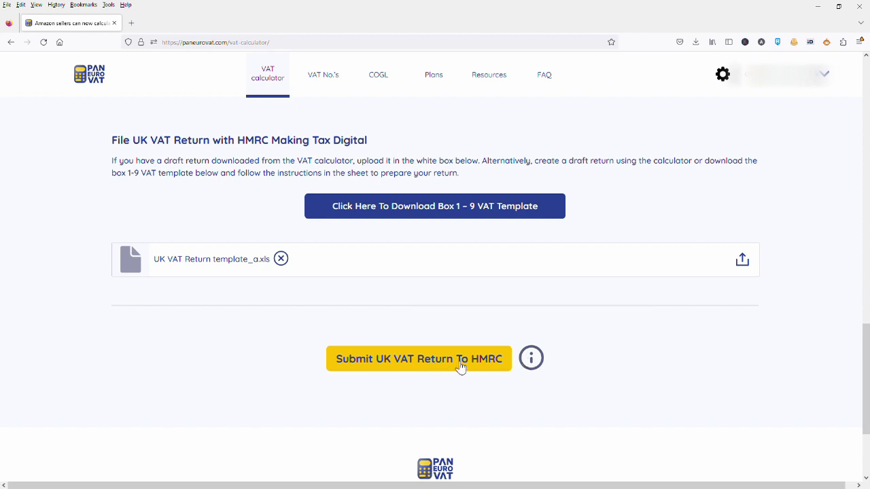
Step: Start submitting the uploaded UK VAT return to HMRC on the Pan Euro VAT page and proceed to the Government Gateway sign-in
{"action": "left_click", "coordinate": [460, 365]}
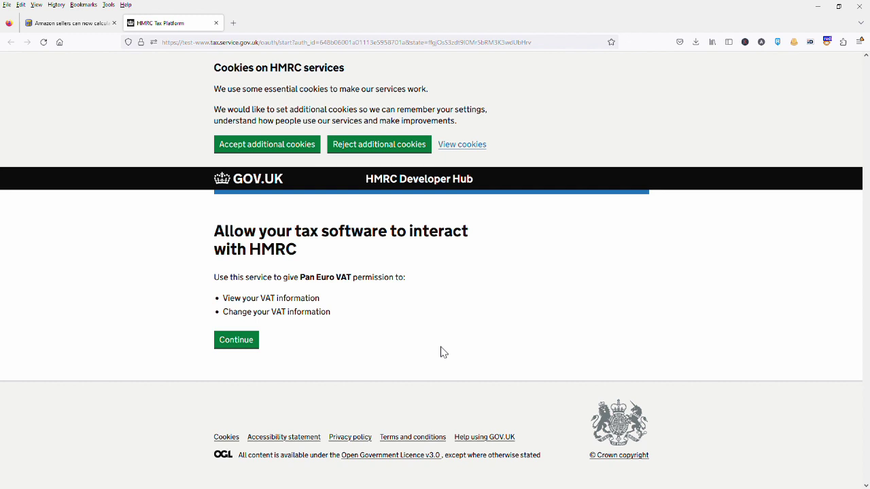
{"action": "left_click", "coordinate": [251, 343]}
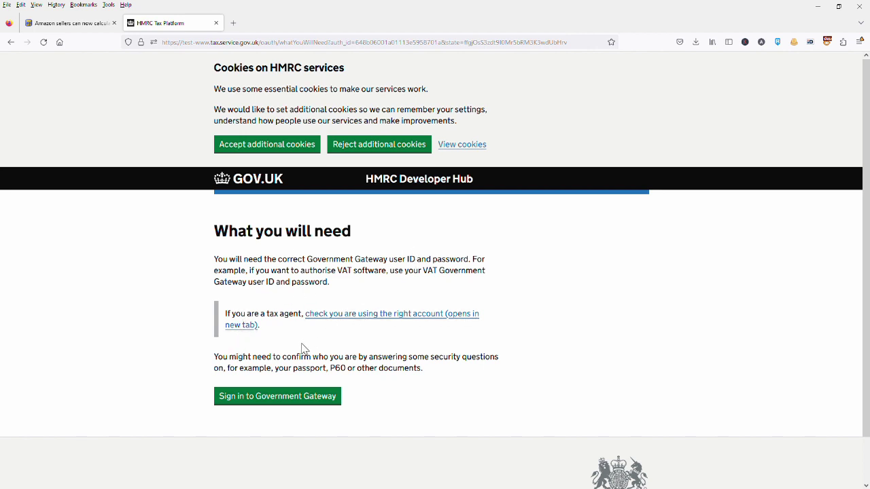
{"action": "left_click", "coordinate": [280, 399]}
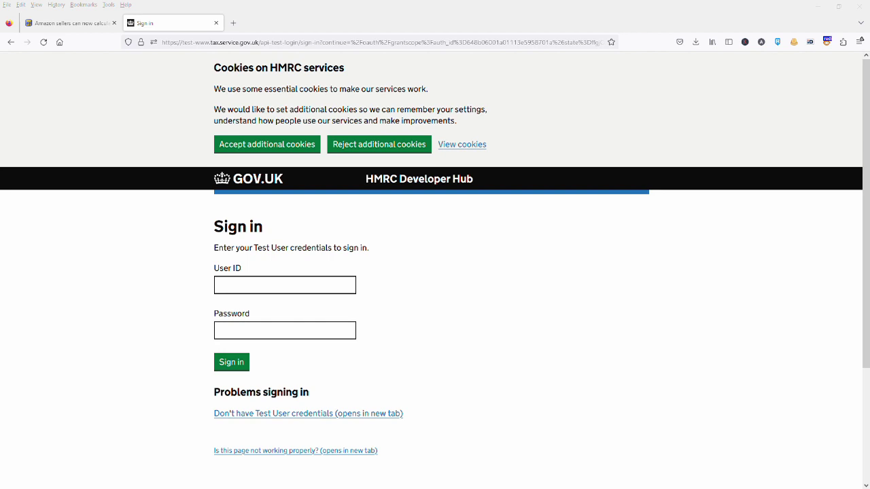
Step: Sign in with the HMRC user ID and account password, and give Pan Euro VAT permission to view and change VAT information
{"action": "left_click", "coordinate": [284, 289]}
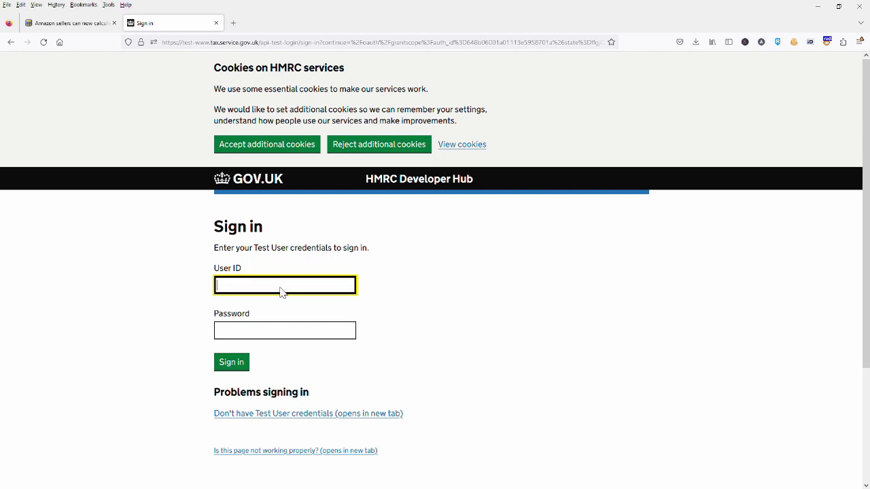
{"action": "key", "text": "ctrl+v"}
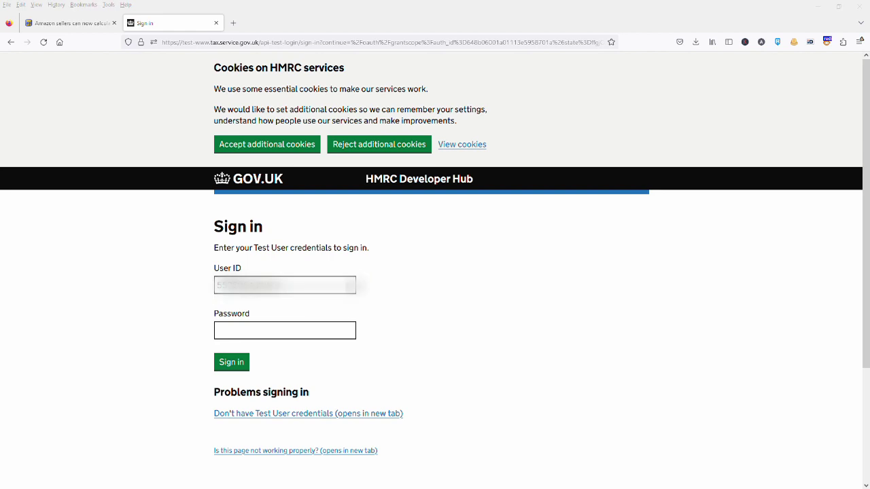
{"action": "left_click", "coordinate": [269, 333]}
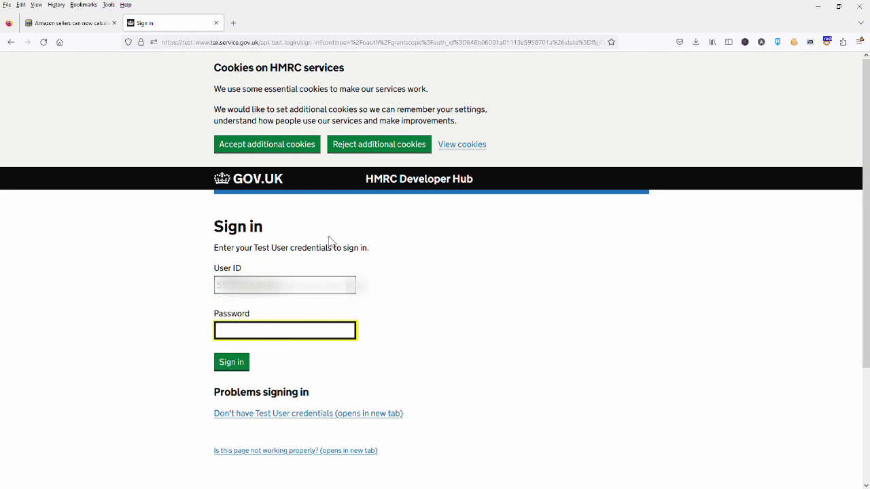
{"action": "key", "text": "ctrl+v"}
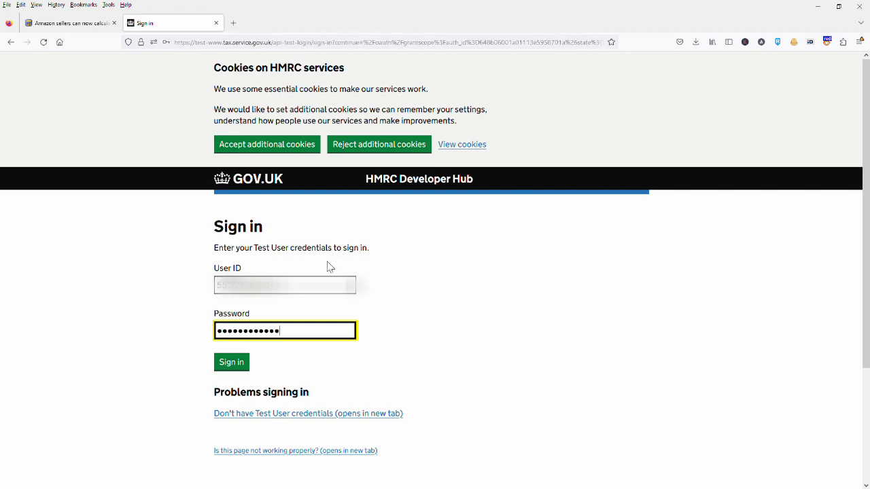
{"action": "left_click", "coordinate": [232, 363]}
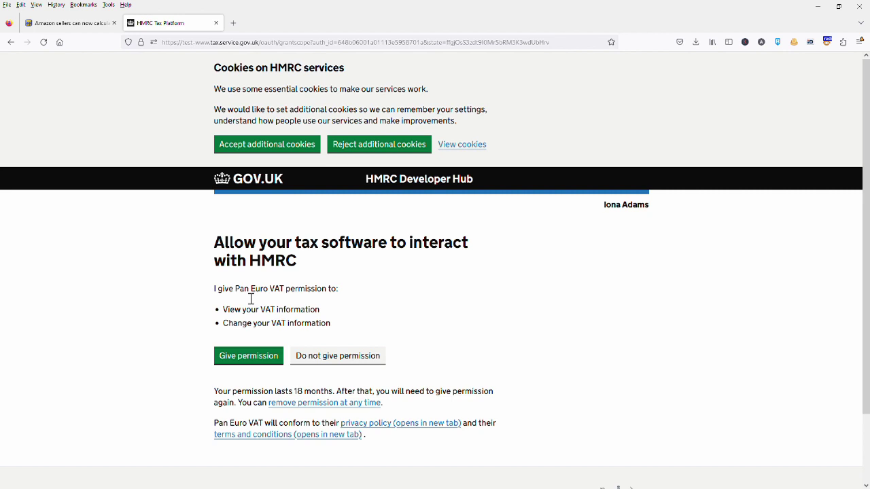
{"action": "left_click", "coordinate": [251, 358]}
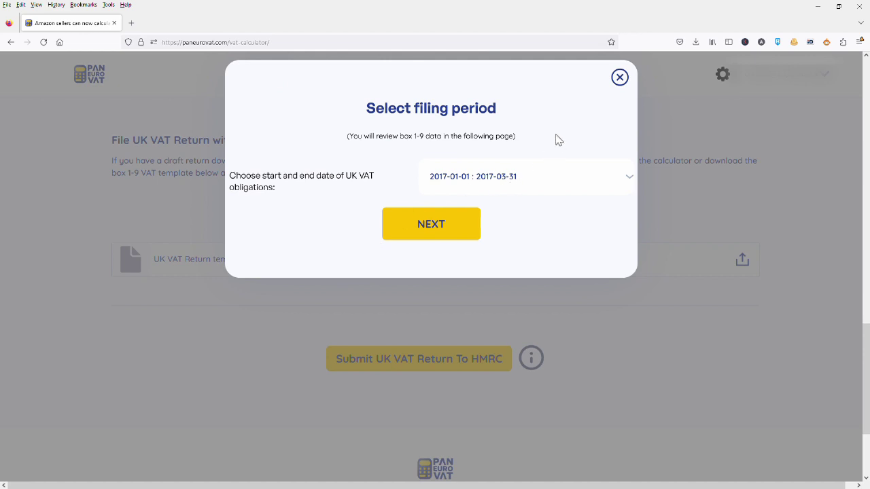
Step: Choose the filing period 2017-01-01 : 2017-03-31 and continue to the data review
{"action": "left_click", "coordinate": [501, 185]}
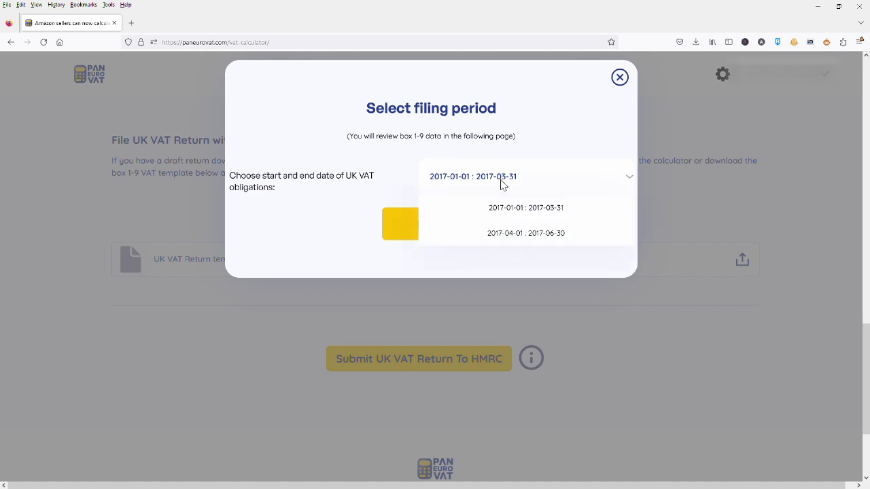
{"action": "left_click", "coordinate": [538, 212]}
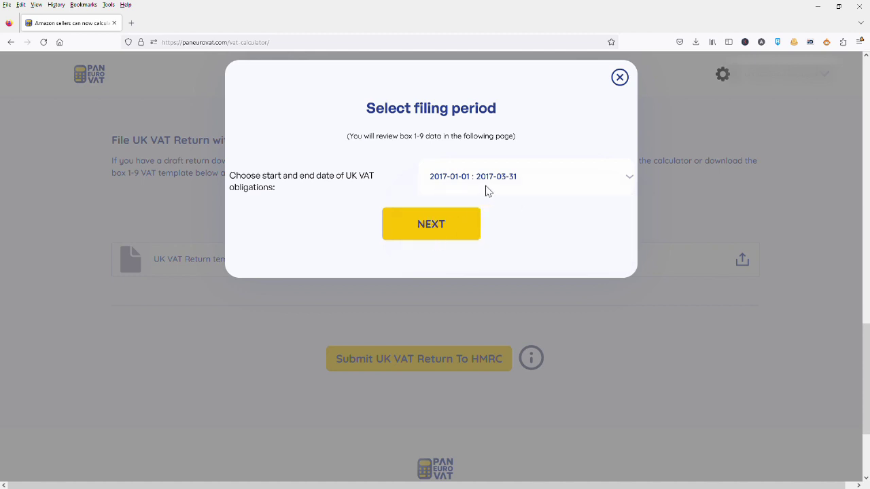
{"action": "left_click", "coordinate": [431, 225]}
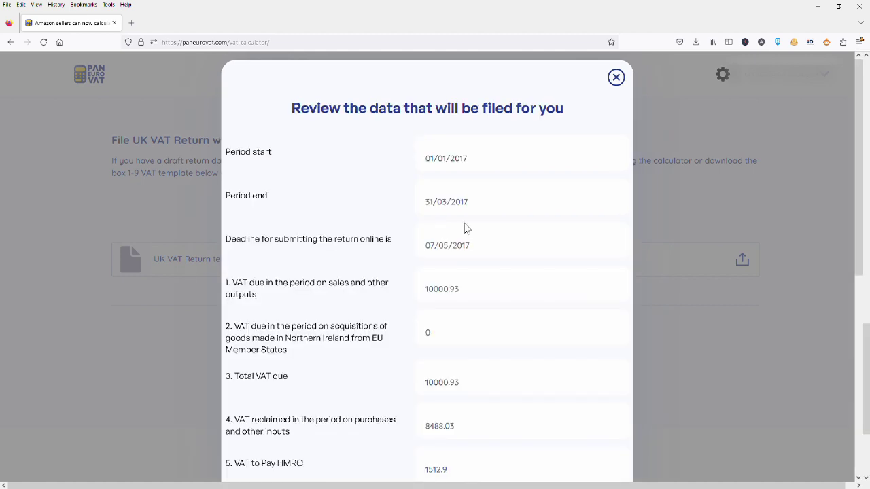
Step: Review the box 1–9 figures, confirm that the VAT period is finalised with all relevant transactions, and submit the return to HMRC
{"action": "scroll", "coordinate": [458, 251], "scroll_direction": "down", "scroll_amount": 5}
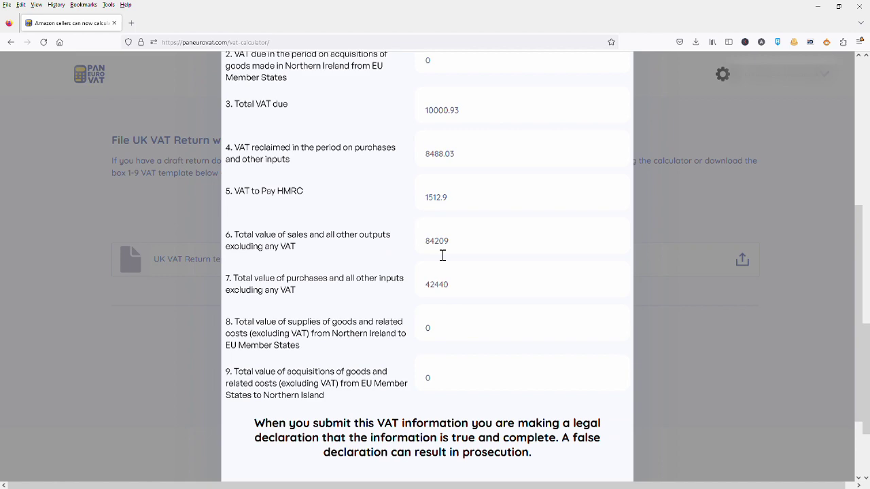
{"action": "scroll", "coordinate": [442, 255], "scroll_direction": "up", "scroll_amount": 5}
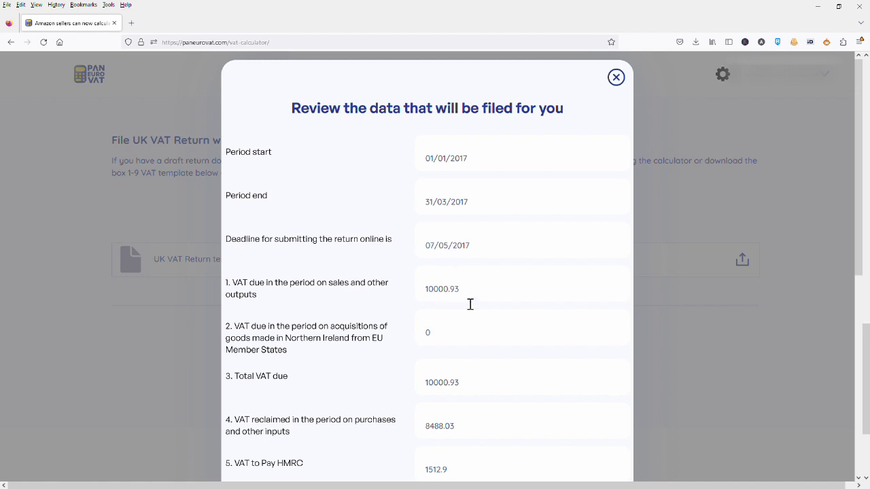
{"action": "scroll", "coordinate": [448, 306], "scroll_direction": "down", "scroll_amount": 3}
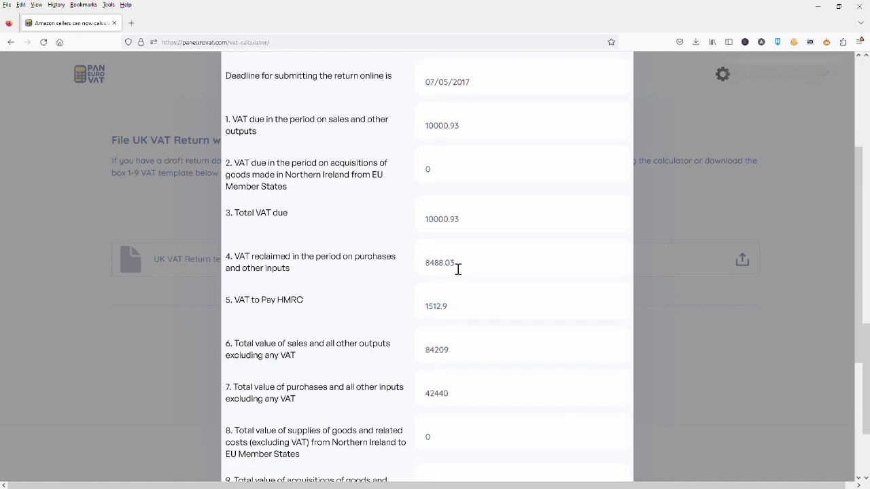
{"action": "scroll", "coordinate": [459, 275], "scroll_direction": "down", "scroll_amount": 3}
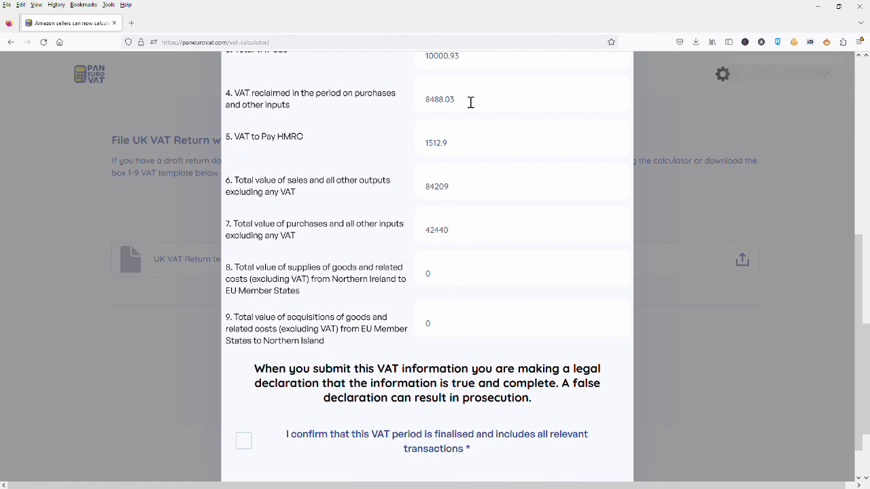
{"action": "scroll", "coordinate": [479, 254], "scroll_direction": "down", "scroll_amount": 1}
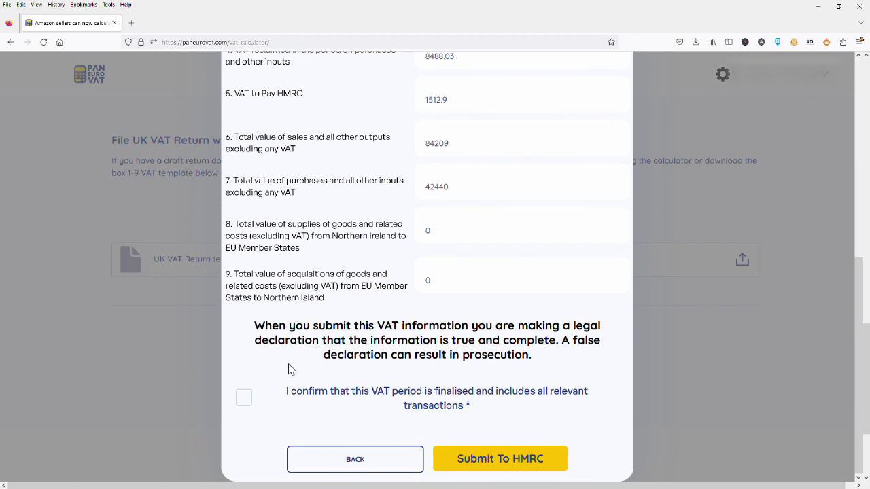
{"action": "left_click", "coordinate": [242, 402]}
{"action": "left_click", "coordinate": [502, 460]}
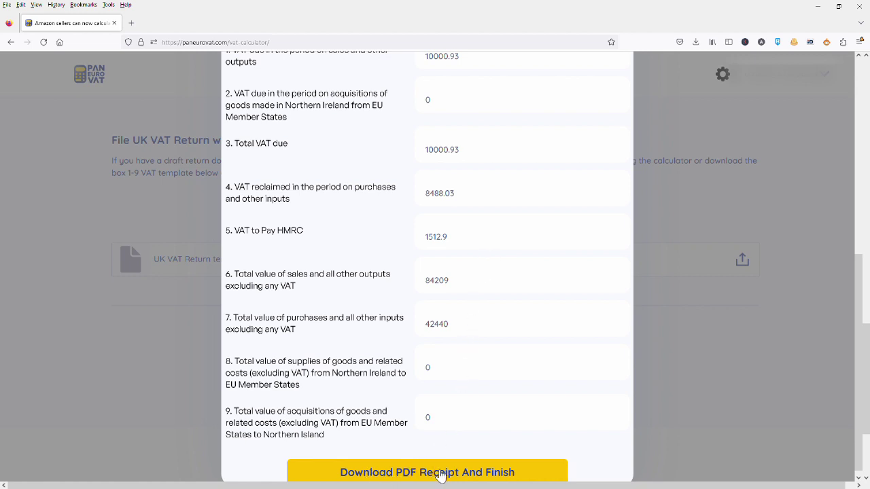
Step: Review the VAT receipt from its processing time through box 9, then download the PDF receipt and finish
{"action": "scroll", "coordinate": [445, 343], "scroll_direction": "up", "scroll_amount": 5}
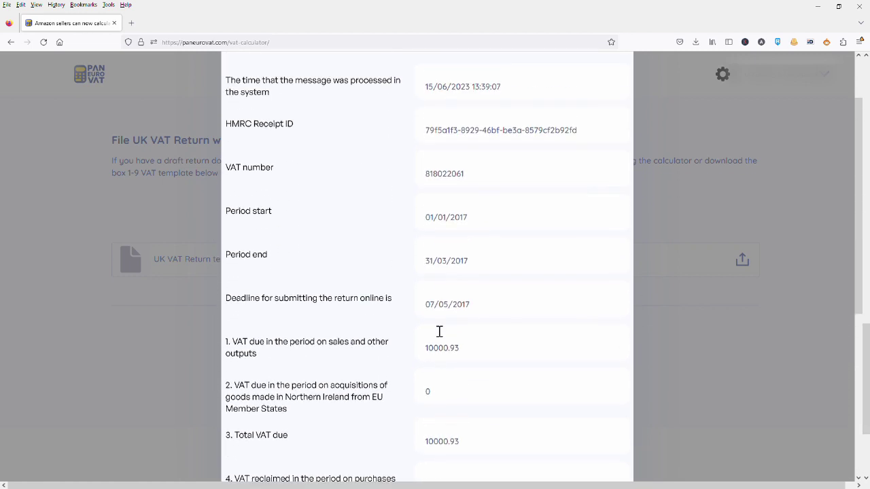
{"action": "scroll", "coordinate": [439, 331], "scroll_direction": "up", "scroll_amount": 2}
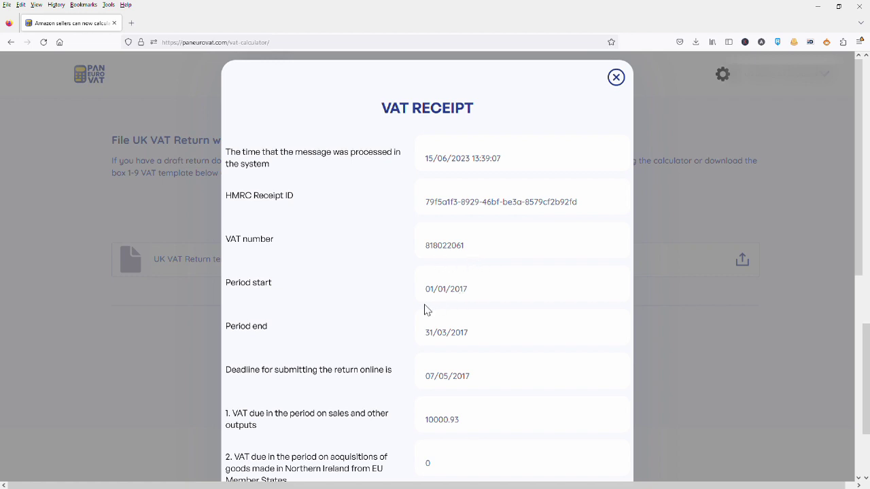
{"action": "scroll", "coordinate": [421, 327], "scroll_direction": "down", "scroll_amount": 3}
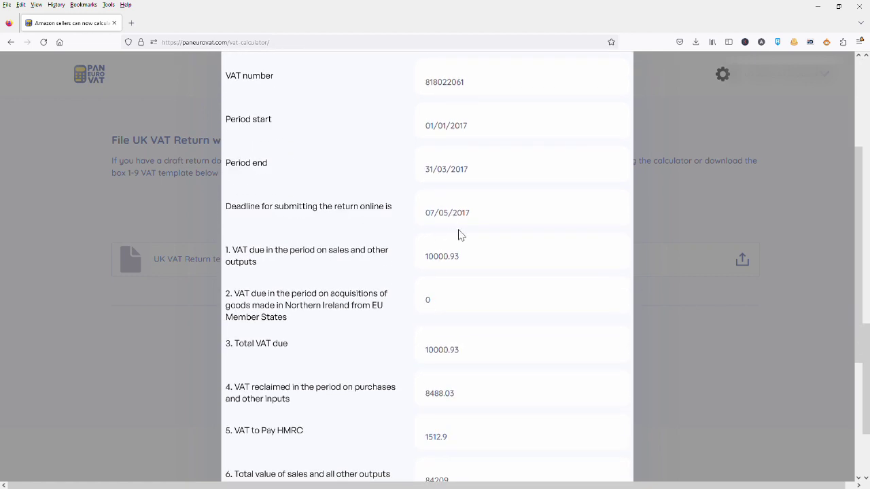
{"action": "scroll", "coordinate": [442, 285], "scroll_direction": "down", "scroll_amount": 4}
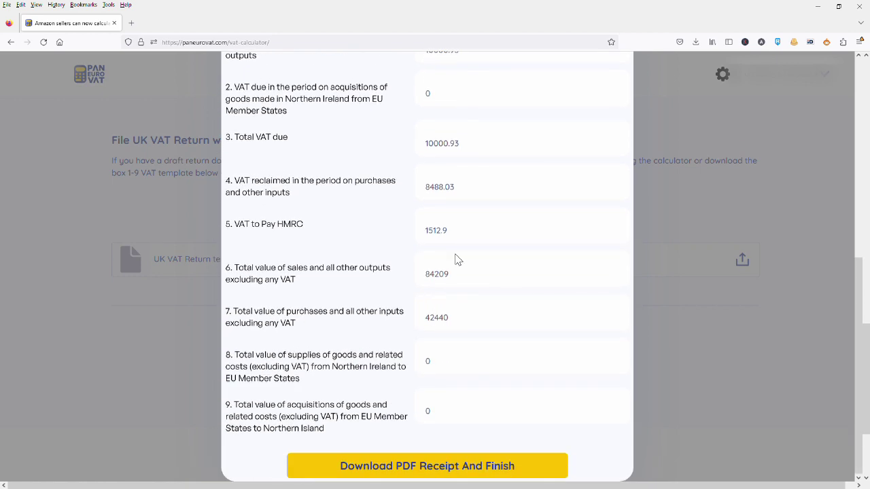
{"action": "left_click", "coordinate": [442, 467]}
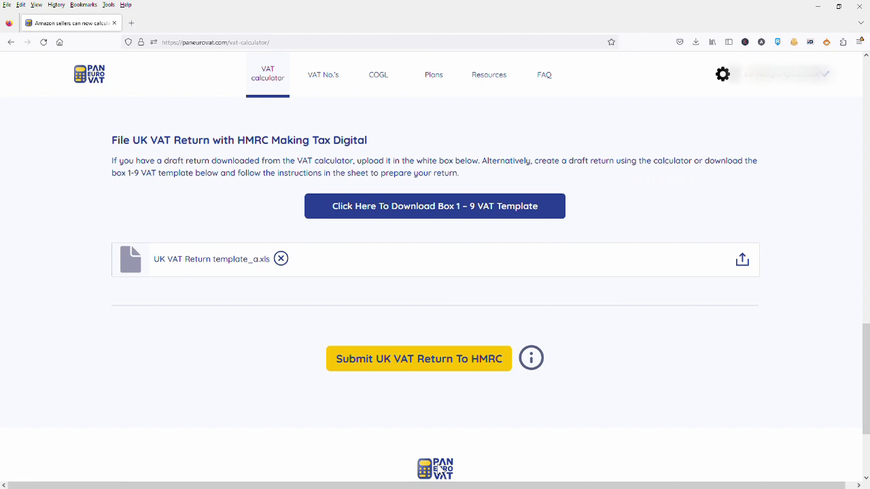